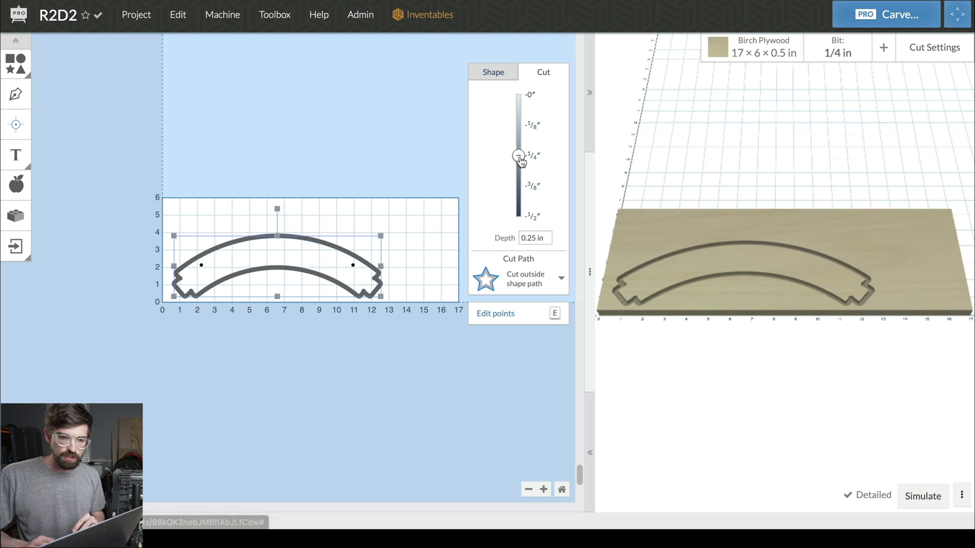
Drag the cut depth slider deeper, toward the full board thickness.
drag(518, 156, 518, 186)
Set the cut depth to 1/2 in, then switch Use Tabs off and back on.
click(533, 216)
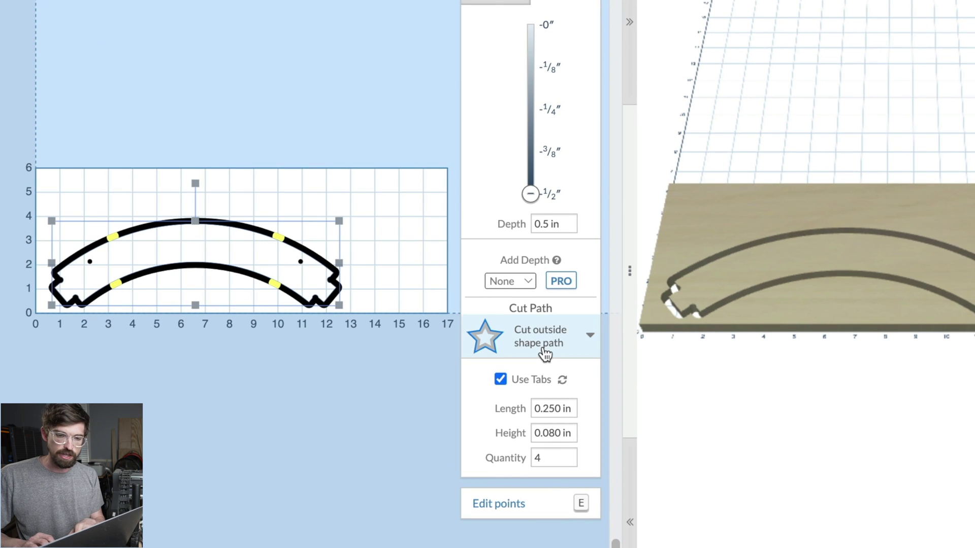
click(501, 380)
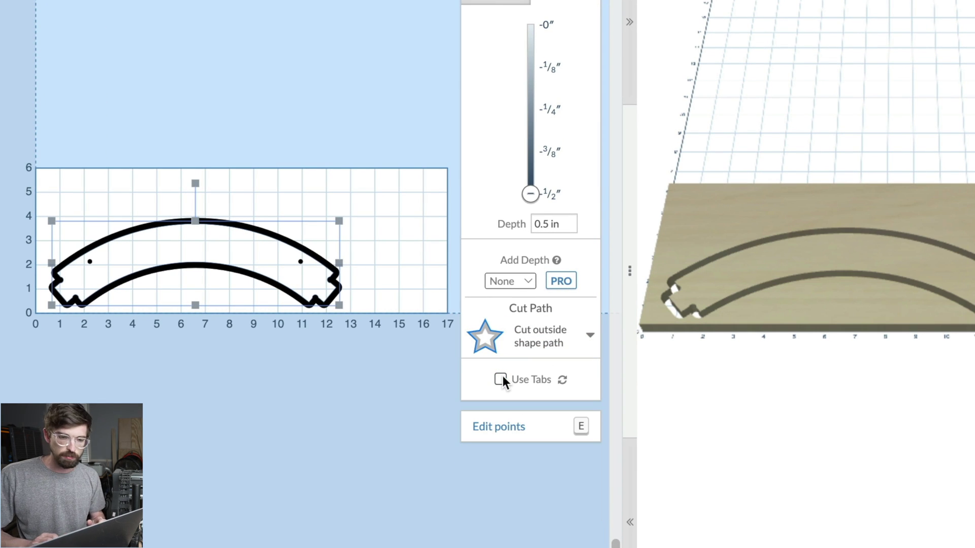
click(501, 379)
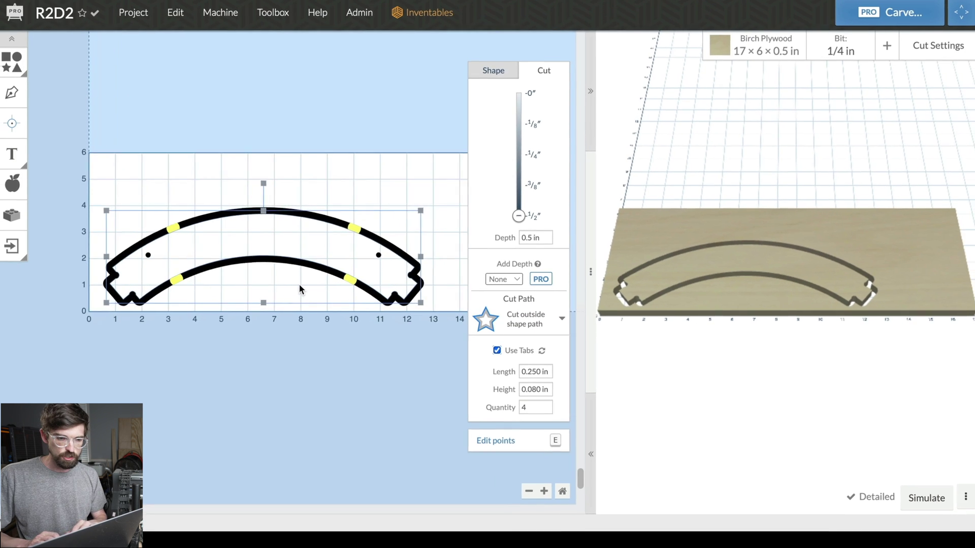
scroll(227, 288, up, 3)
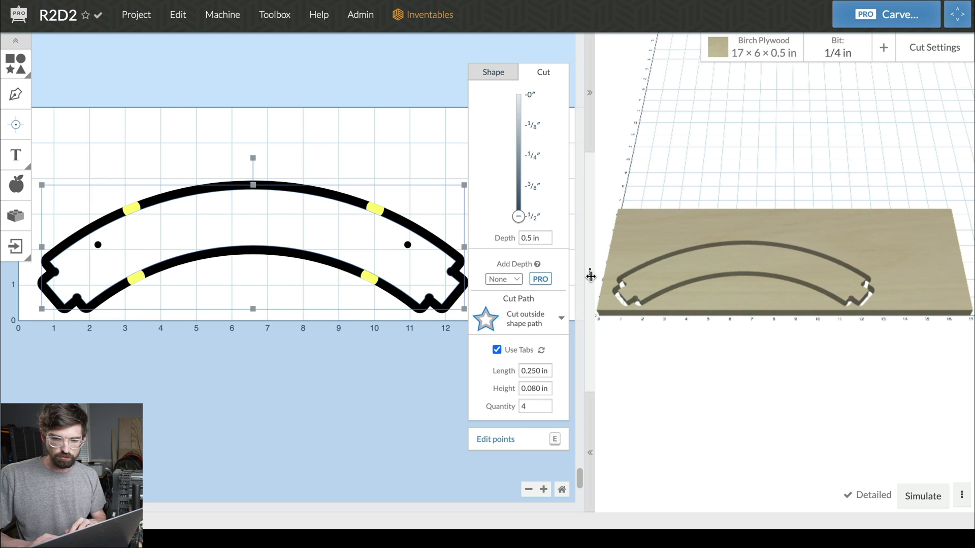
Widen the design canvas and set the tab length to 0.500 in.
click(590, 273)
scroll(434, 230, up, 3)
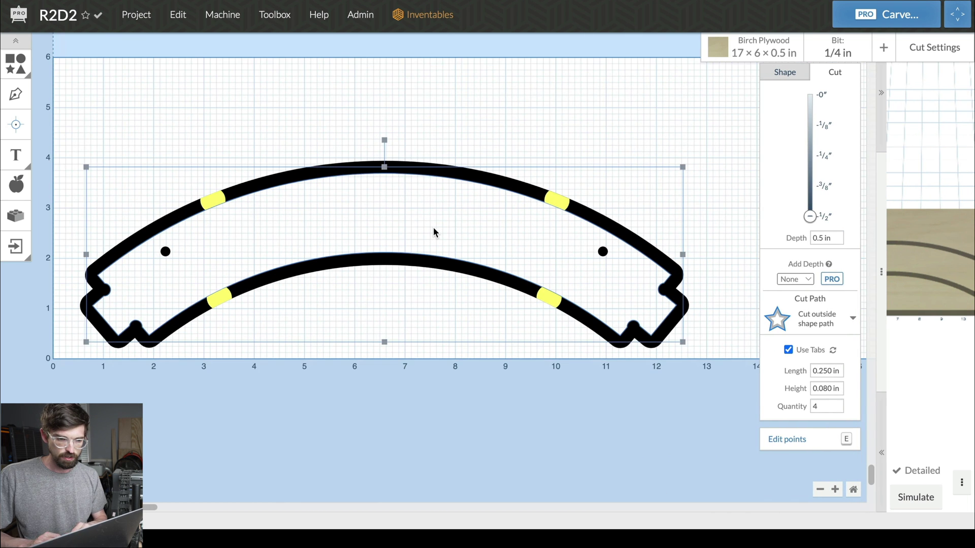
click(827, 370)
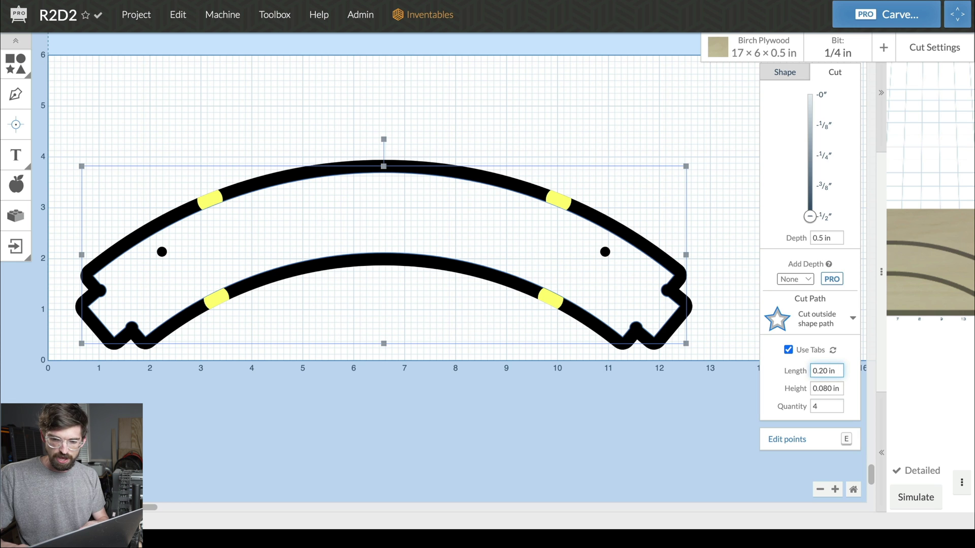
key(Tab)
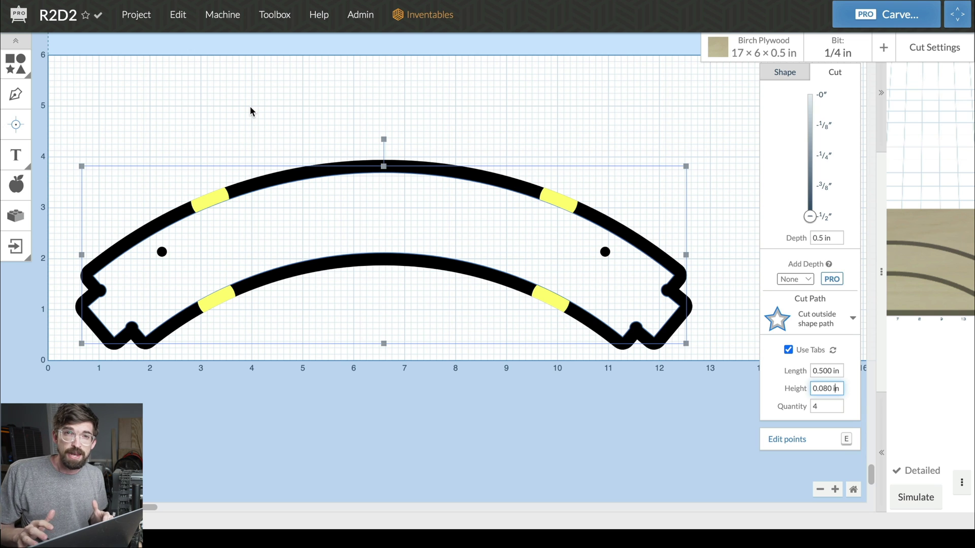
Reselect the arc and drag its tabs to custom spots, including the right-end notch and outer top arc.
click(251, 112)
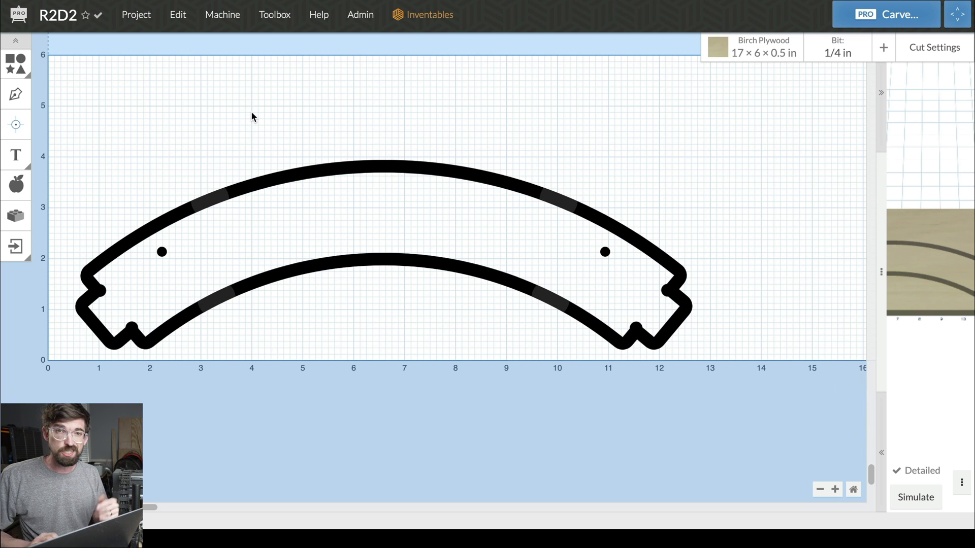
click(256, 186)
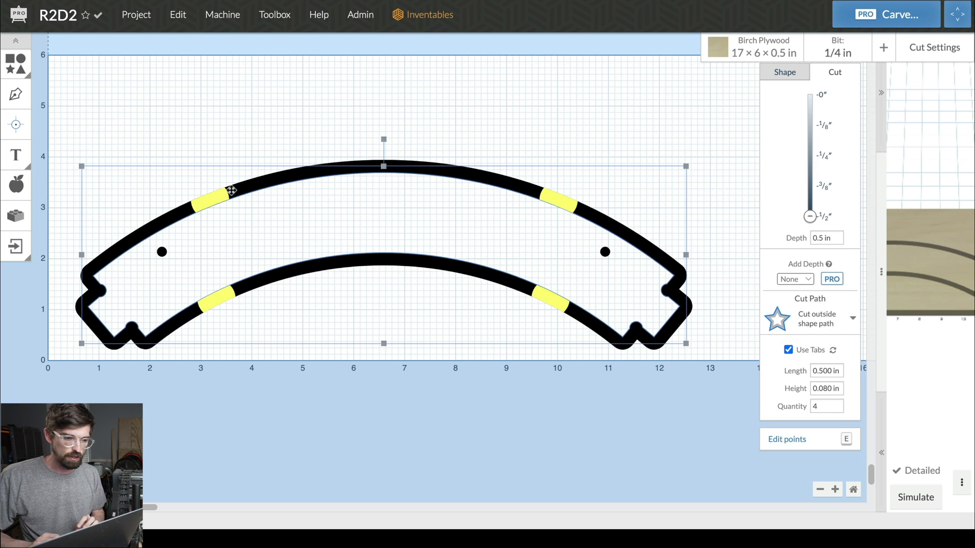
drag(214, 201, 100, 395)
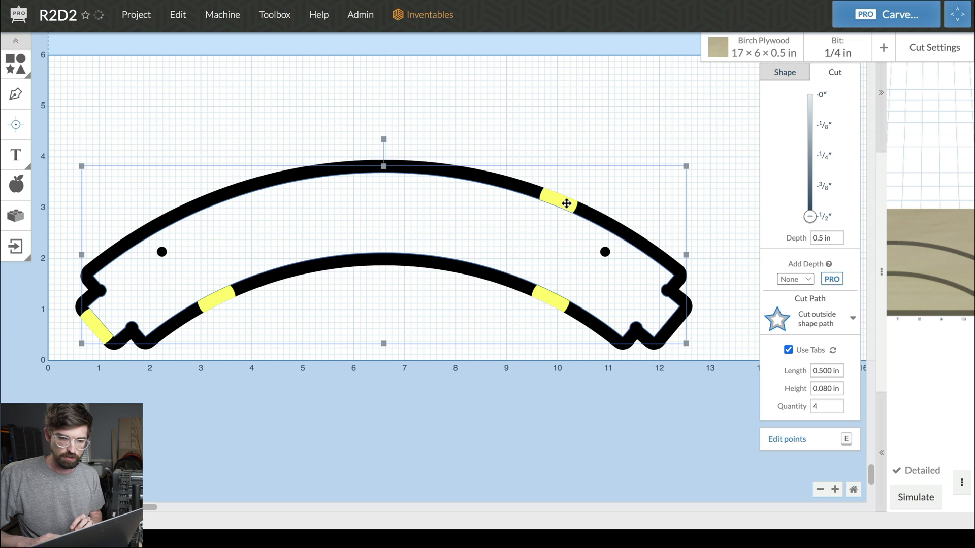
drag(566, 204, 680, 414)
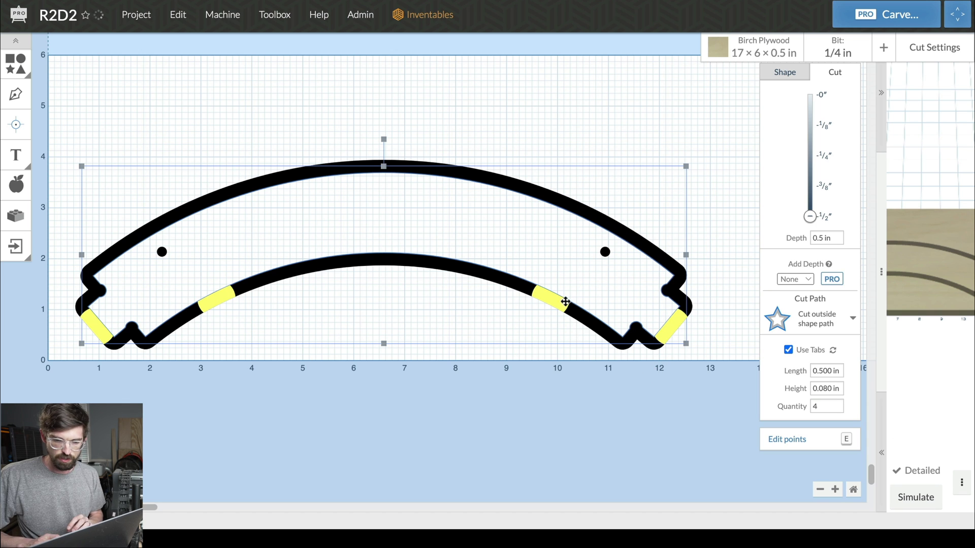
drag(565, 301, 600, 131)
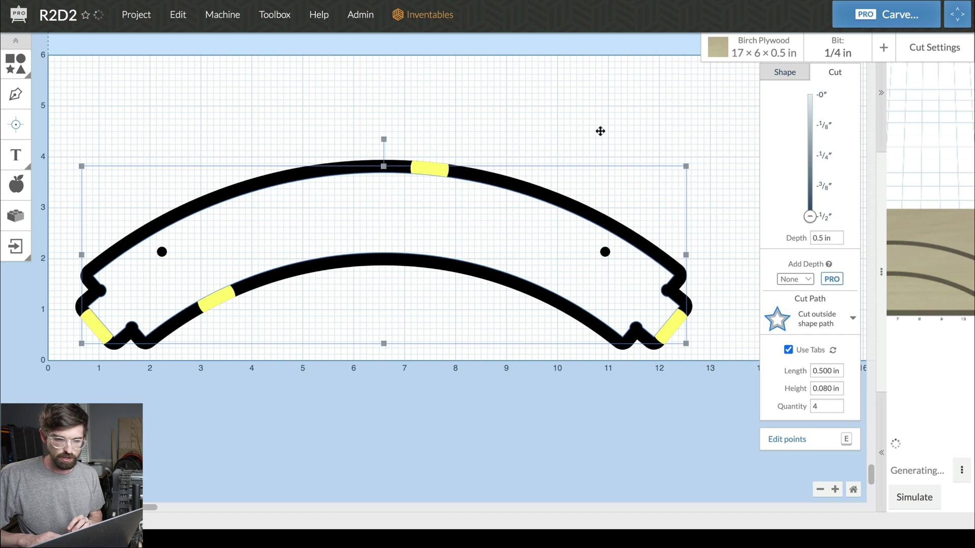
drag(218, 299, 378, 282)
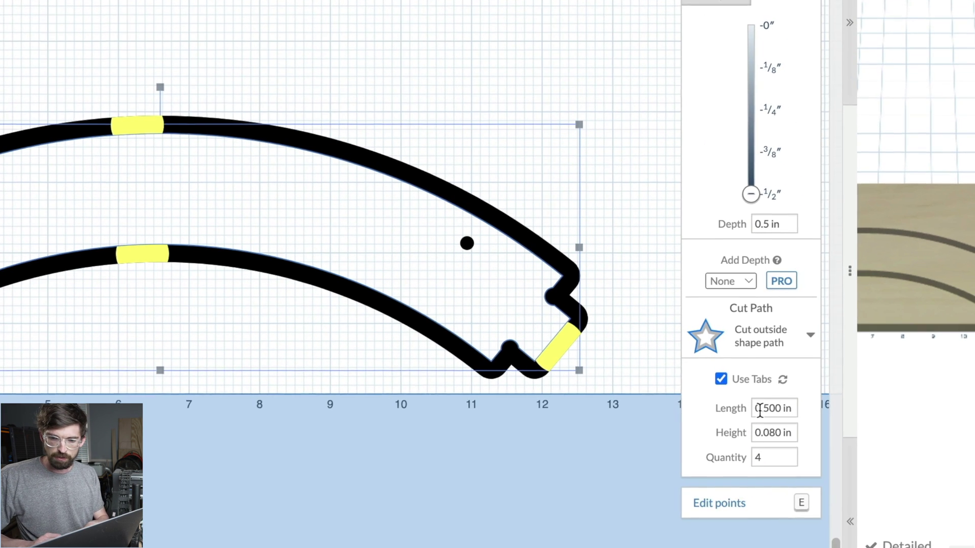
click(823, 372)
Set tab length to 0.25 in and, after trying other quantities, tab quantity back to 4.
text(0.25)
key(Return)
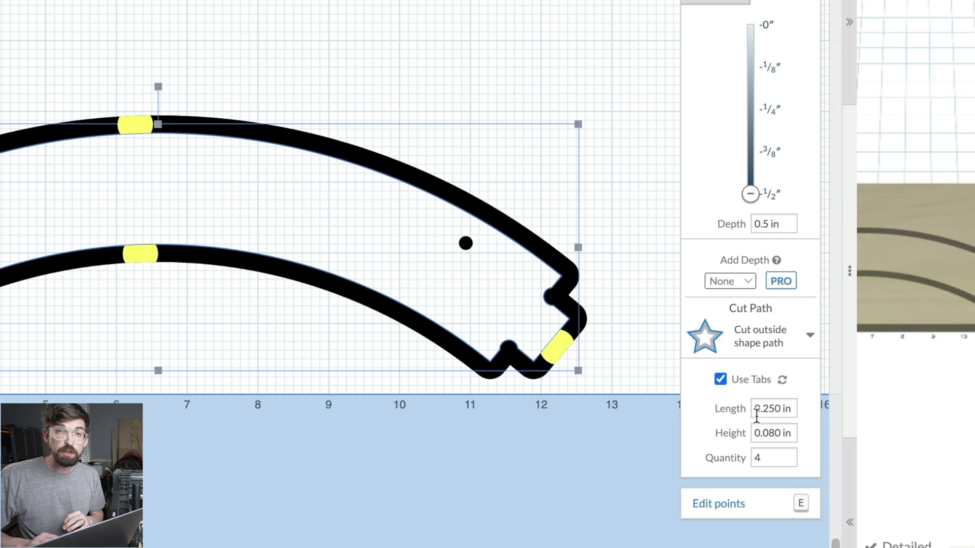
click(762, 460)
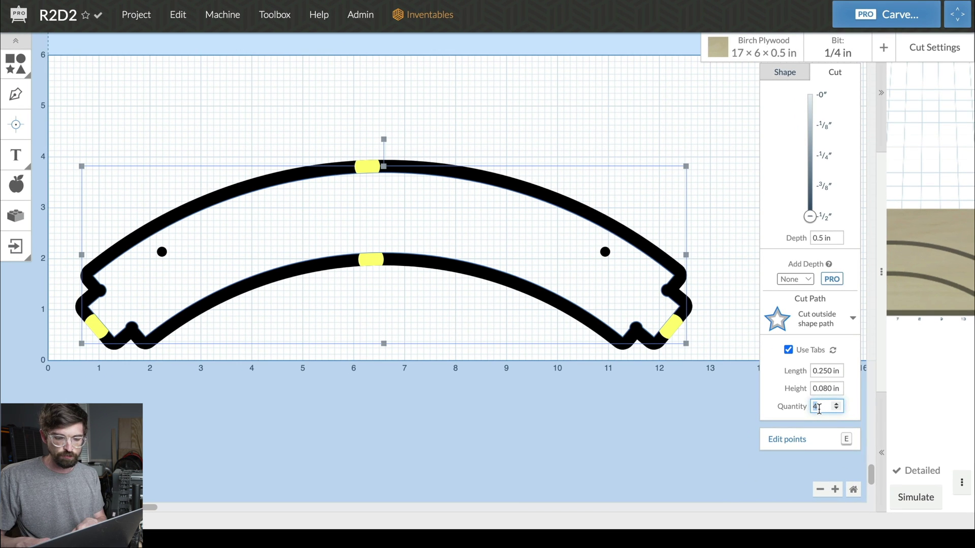
text(5)
text(6)
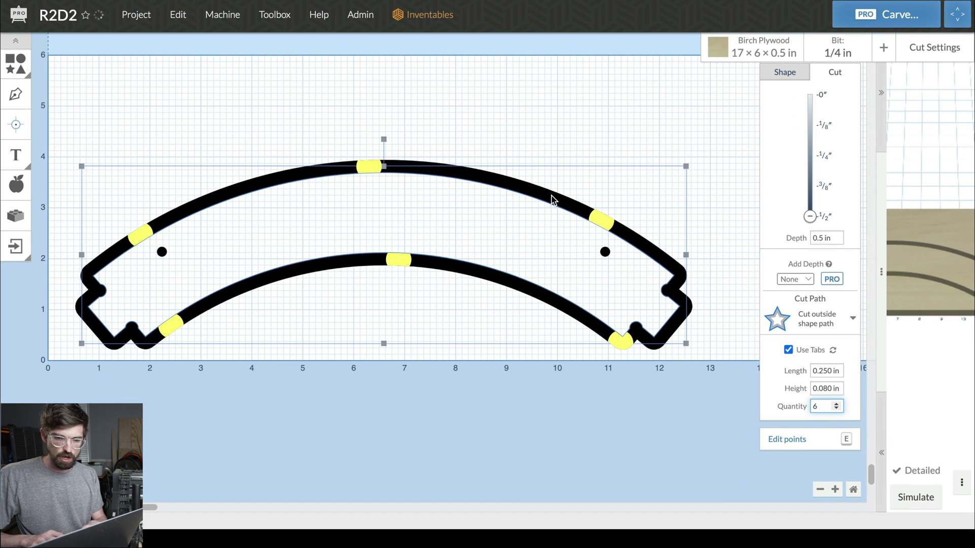
text(8)
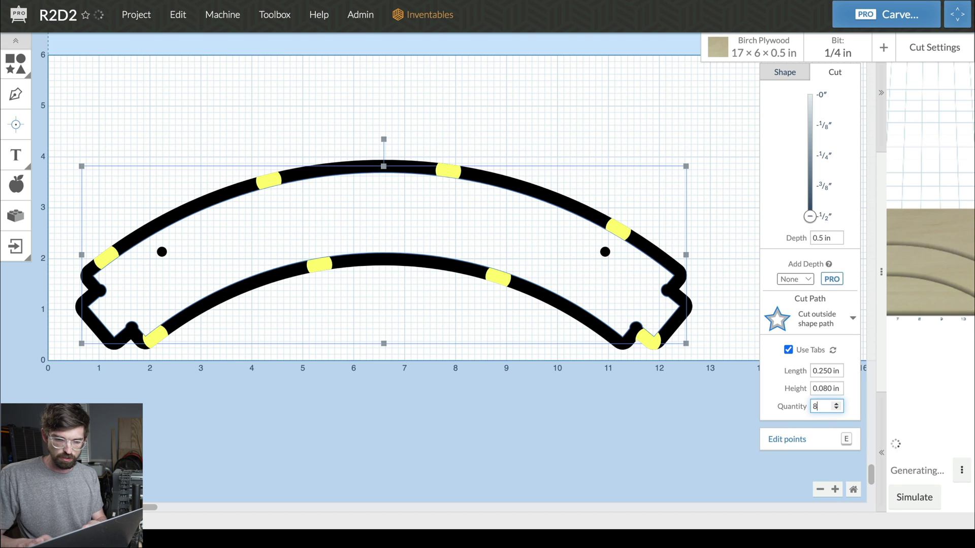
text(20)
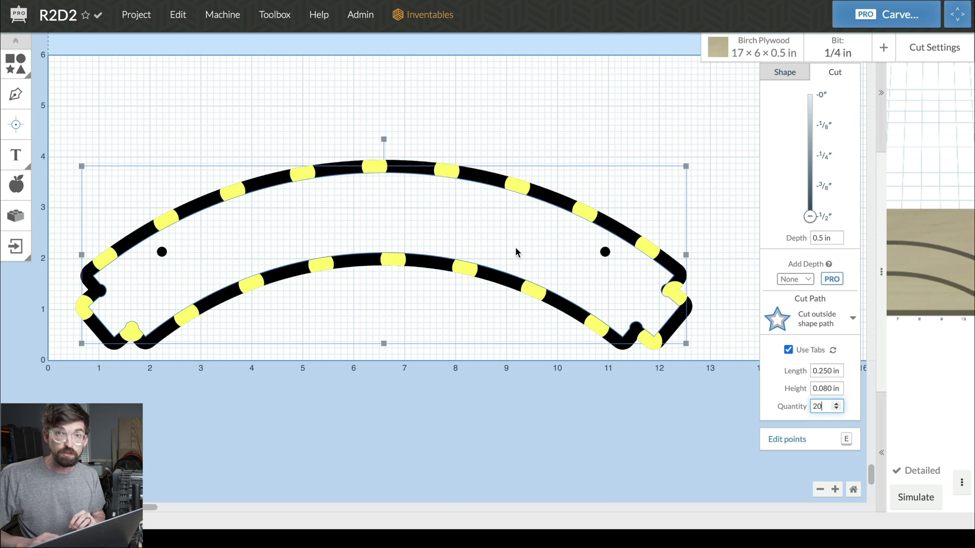
key(BackSpace)
key(BackSpace)
text(4)
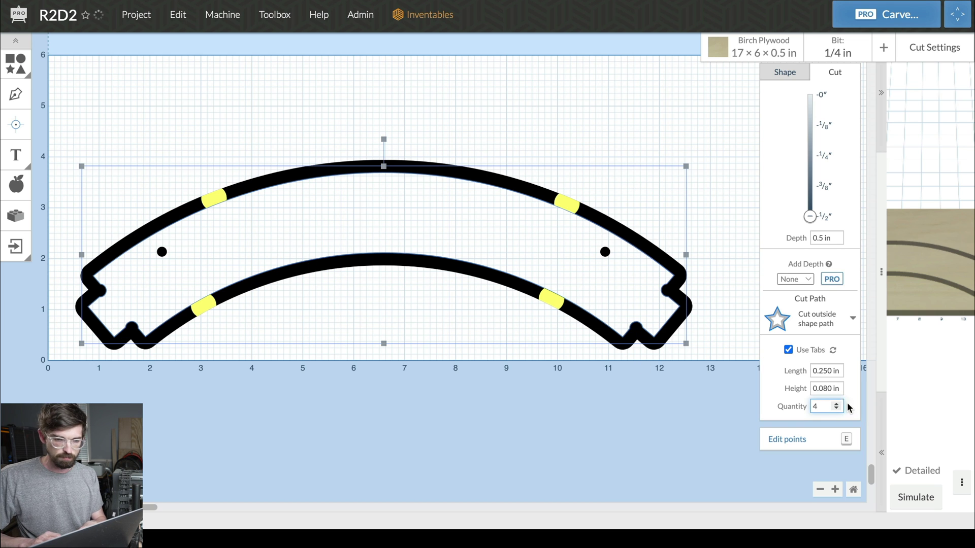
click(620, 430)
Slide the four tabs along the arc, then reset them to their automatic even spacing.
click(549, 191)
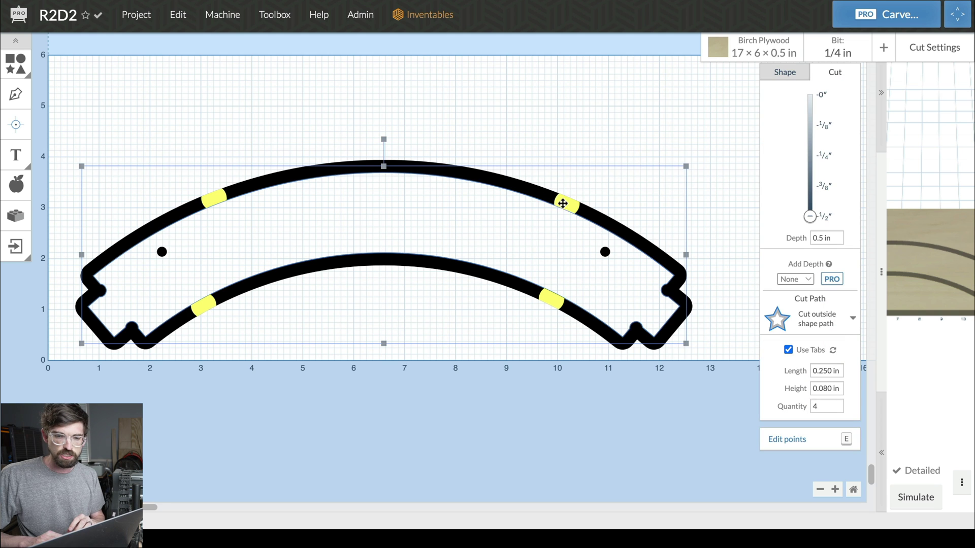
drag(562, 204, 484, 178)
drag(208, 199, 314, 172)
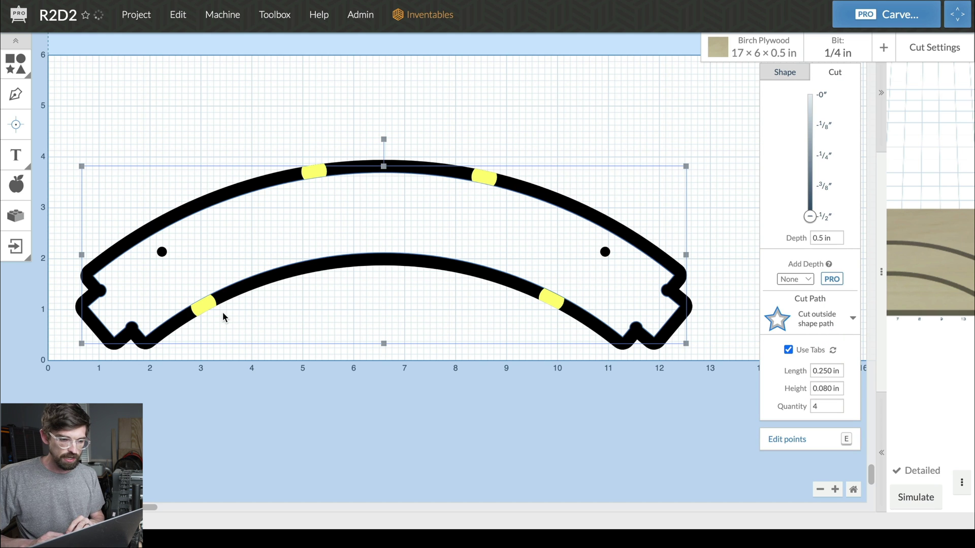
drag(204, 306, 175, 322)
drag(550, 300, 594, 321)
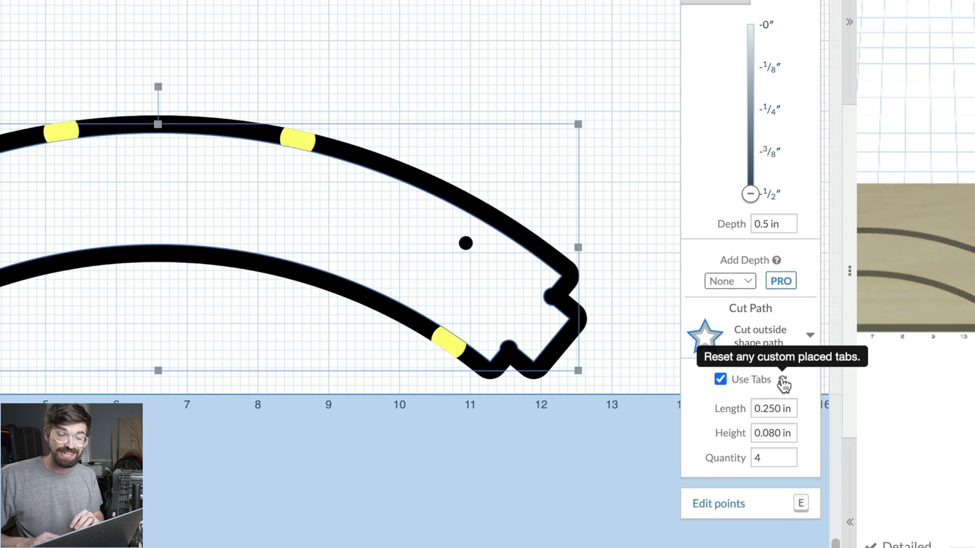
click(784, 385)
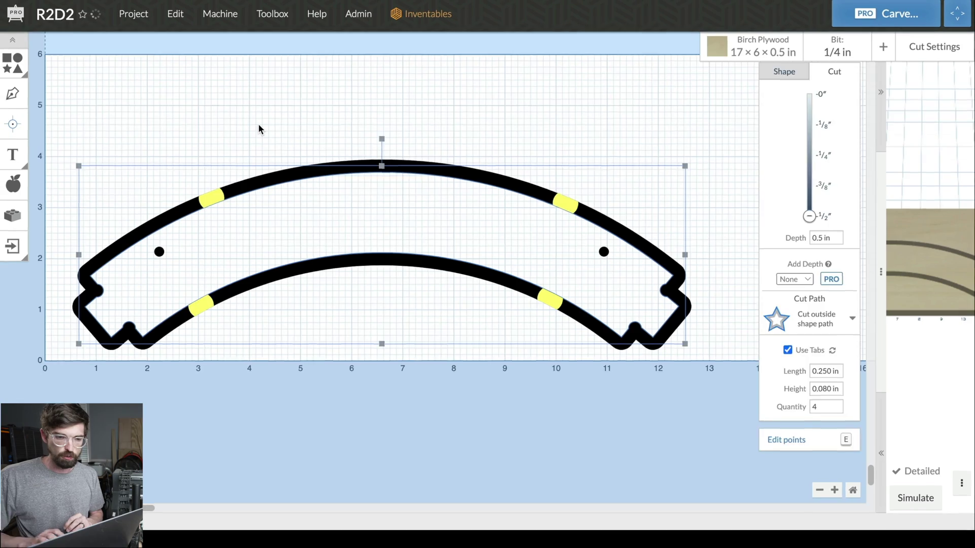
click(260, 124)
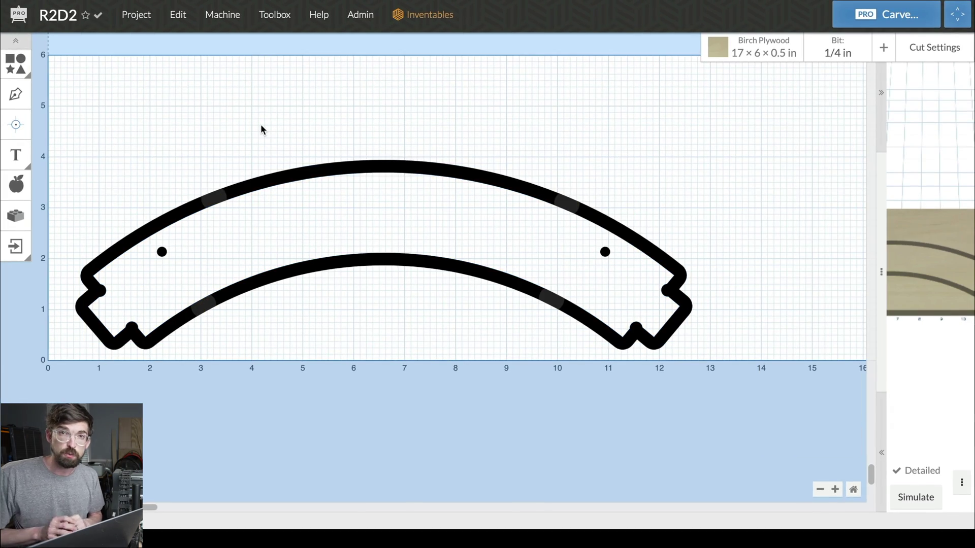